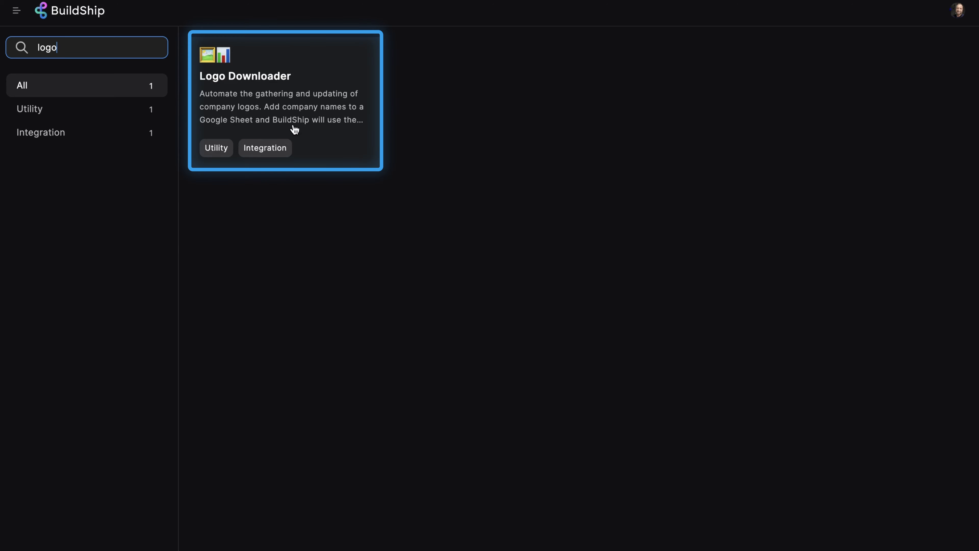
- Open the Logo Downloader template, show its setup notes, and open the linked Google Sheet
click(328, 135)
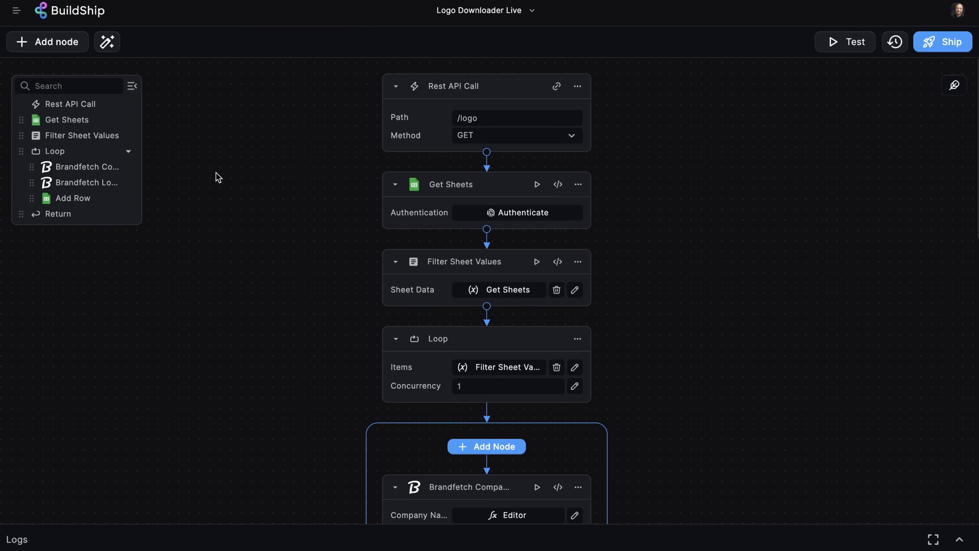
click(955, 87)
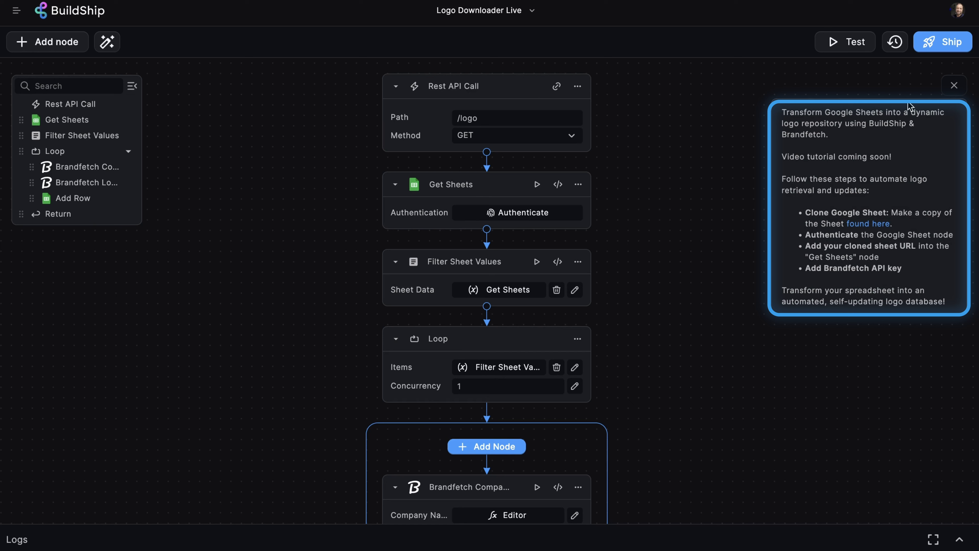
click(875, 224)
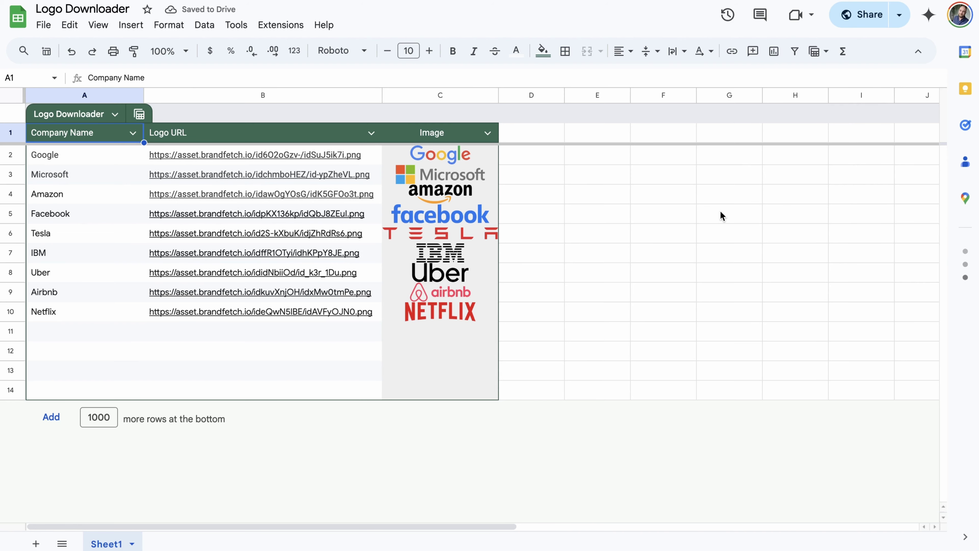
- Make a copy of the Logo Downloader spreadsheet named "My Logos"
click(719, 228)
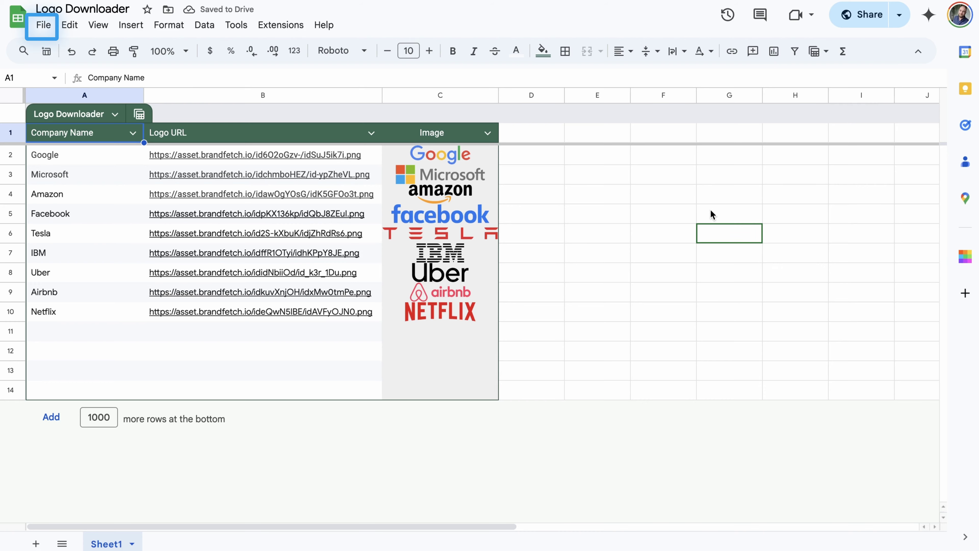
click(43, 26)
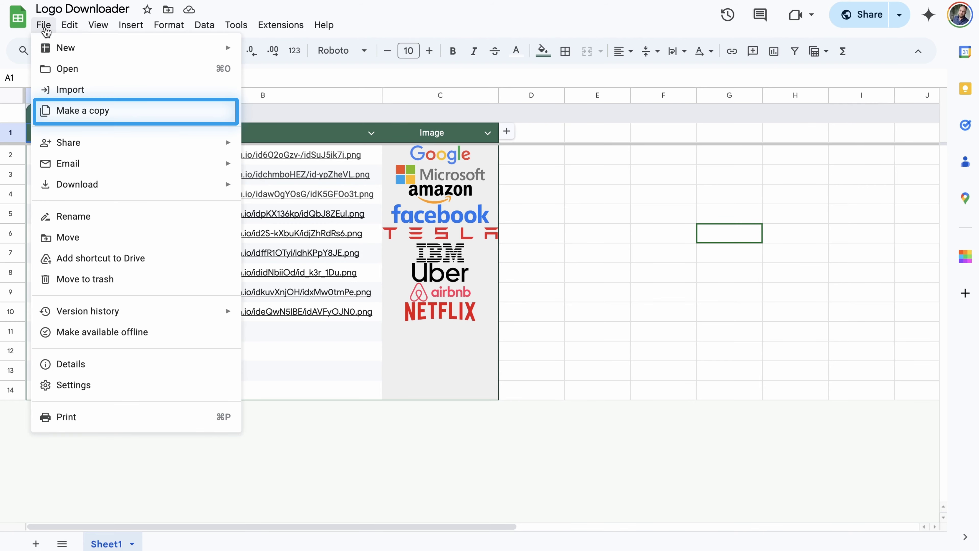
click(159, 113)
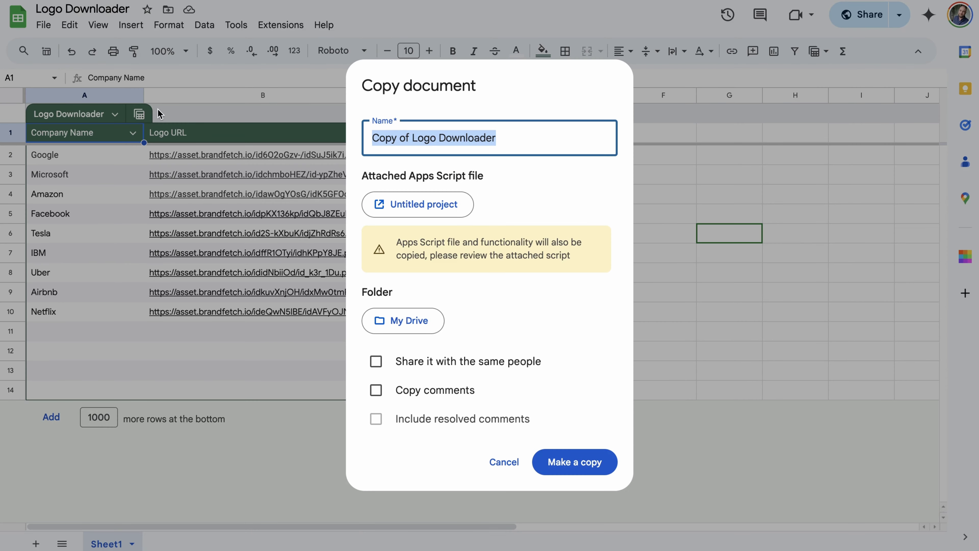
text(My )
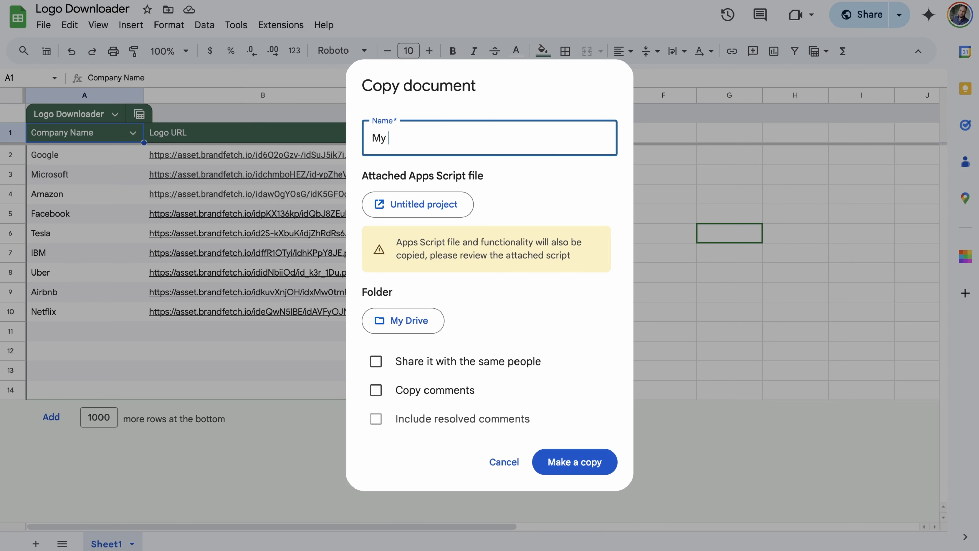
text(Logos)
click(595, 462)
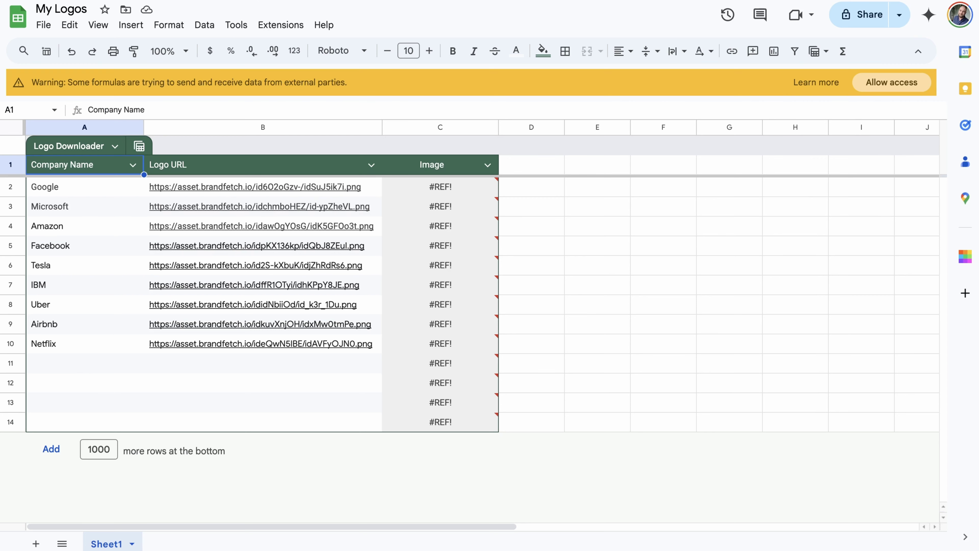
- Allow the My Logos spreadsheet to fetch external data for the IMAGE formulas in the Image column
click(597, 304)
click(439, 189)
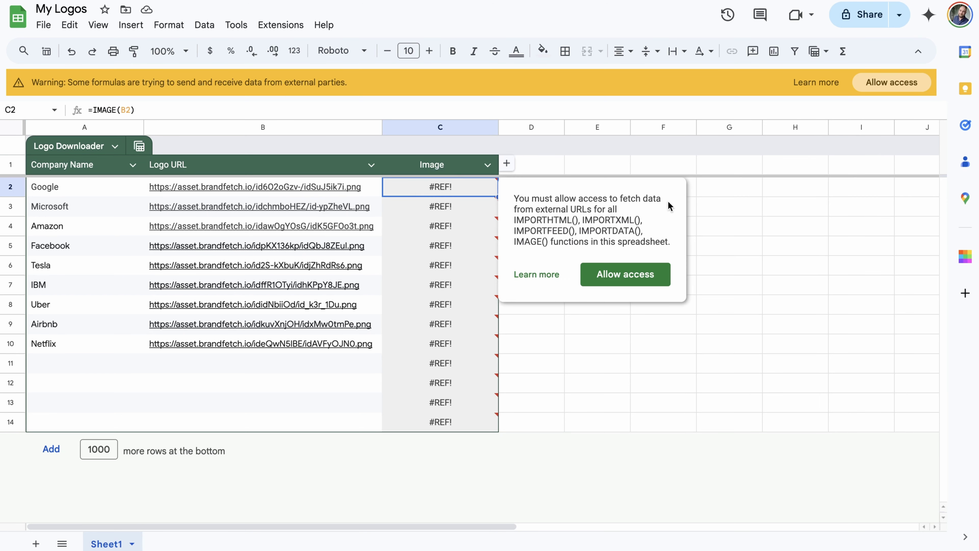
click(632, 274)
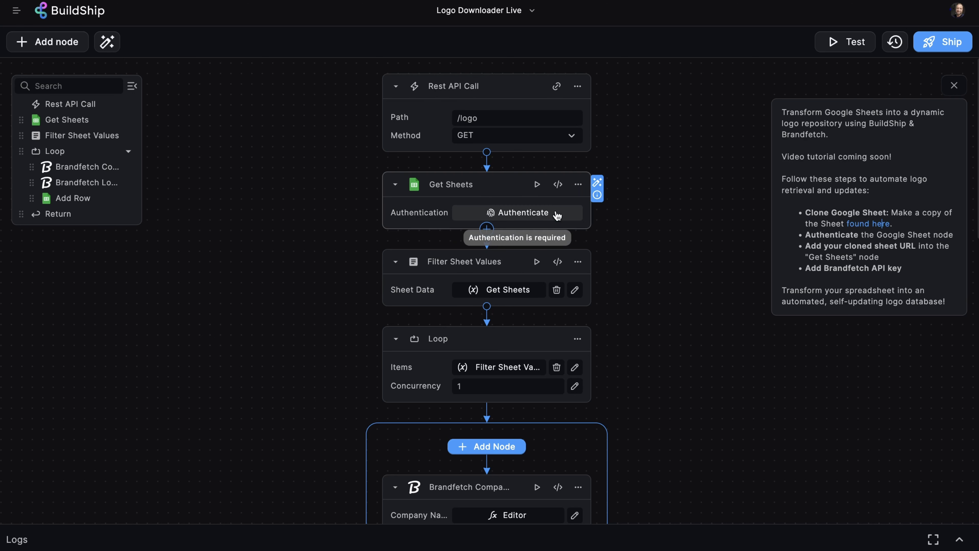
- Authenticate the workflow's Get Sheets node, and check the empty Company Name rows 11 to 14 in the Logo Downloader sheet
click(556, 215)
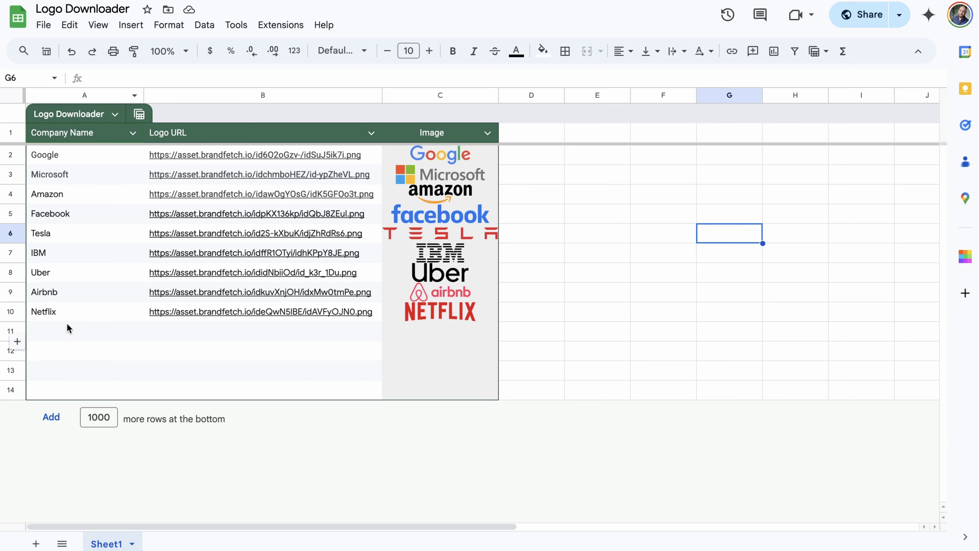
drag(63, 331, 61, 391)
click(198, 336)
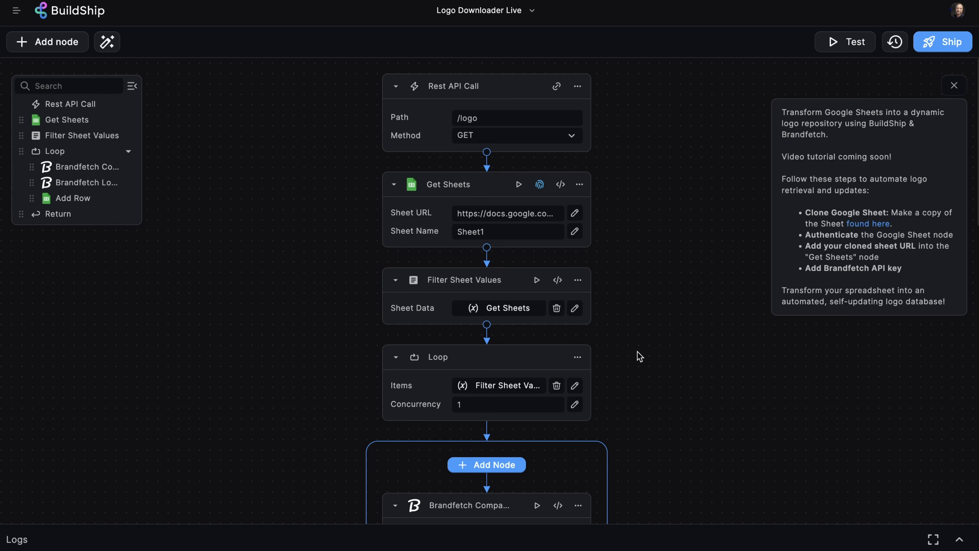
- Look over the Brandfetch homepage, including its popular brand industries, and return to the workflow's Brandfetch nodes in BuildShip
scroll(642, 353, down, 10)
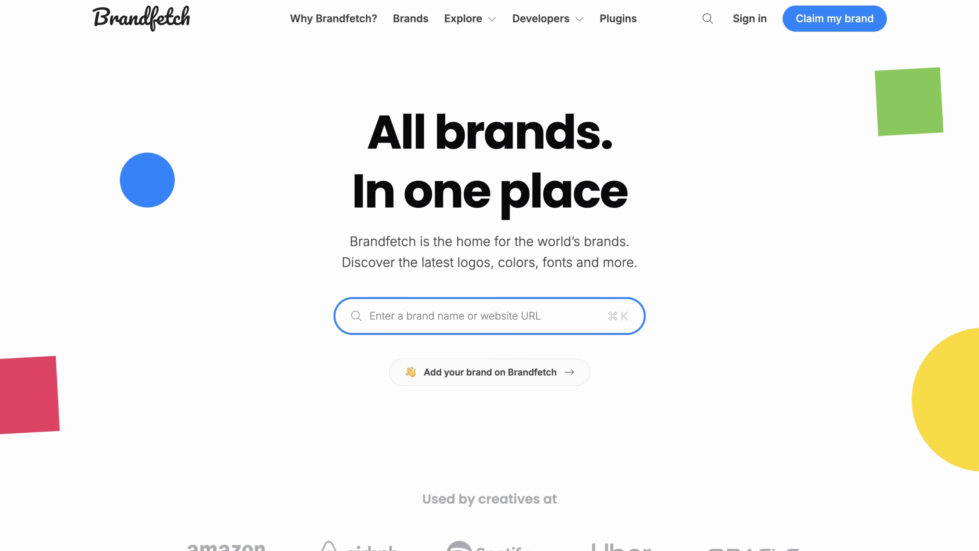
scroll(881, 219, down, 4)
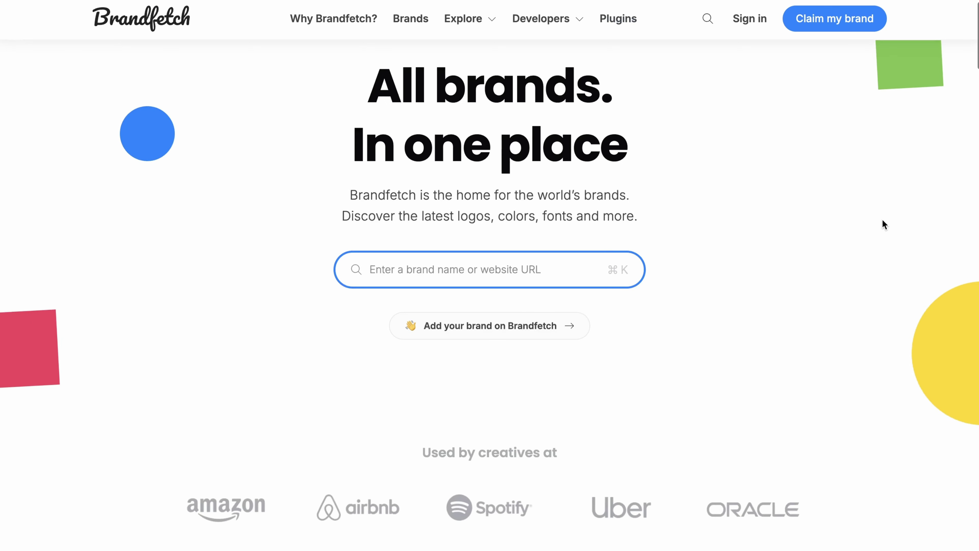
scroll(882, 220, down, 10)
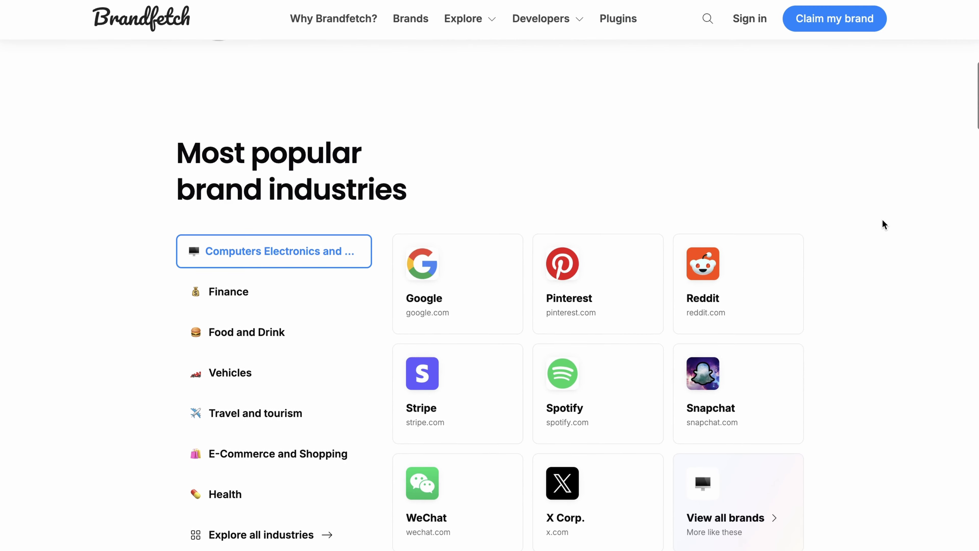
scroll(884, 224, down, 6)
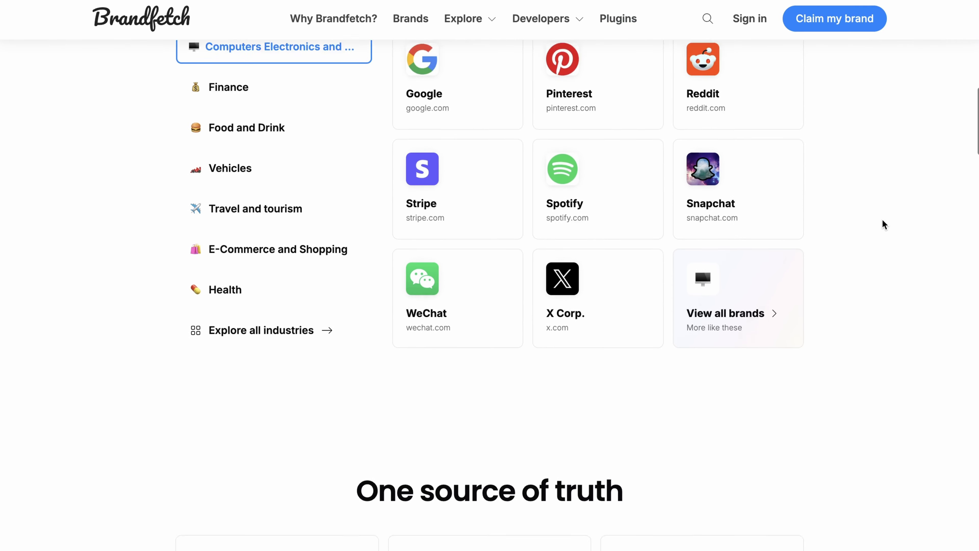
scroll(882, 220, down, 7)
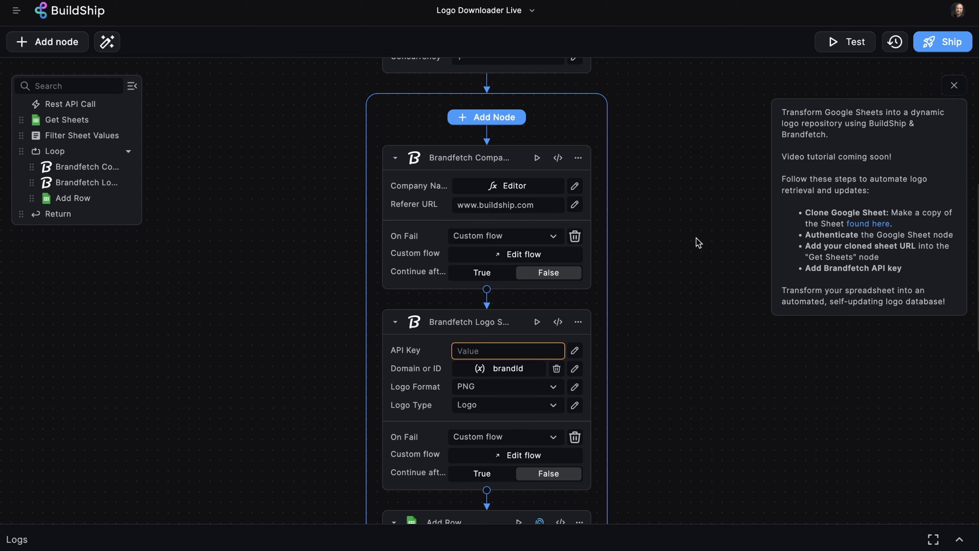
- Read the node information for Brandfetch Company Search and Brandfetch Logo Search
click(597, 169)
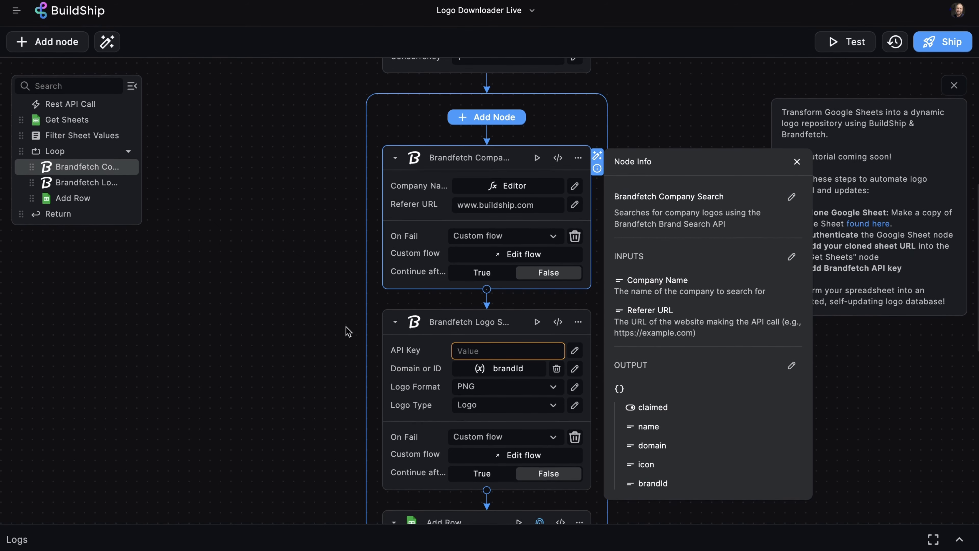
click(322, 343)
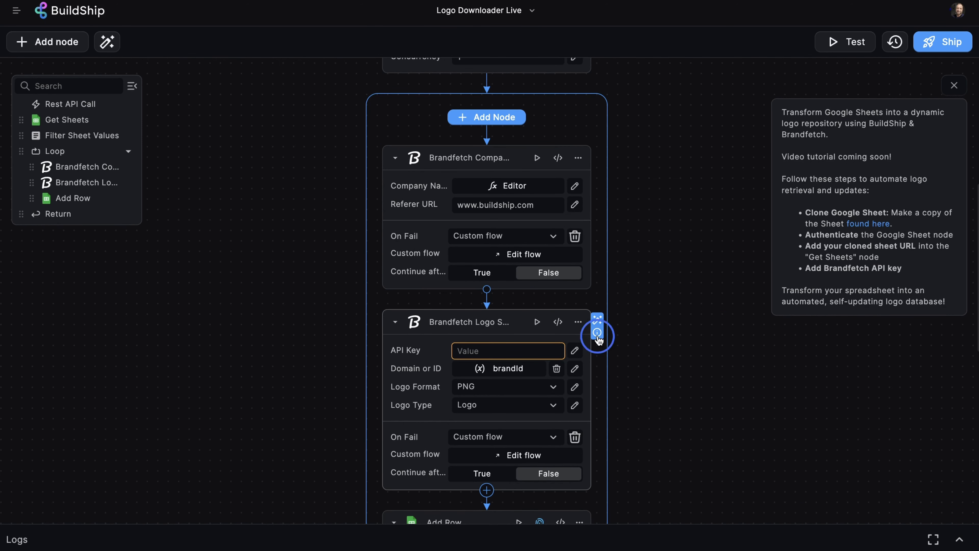
click(597, 333)
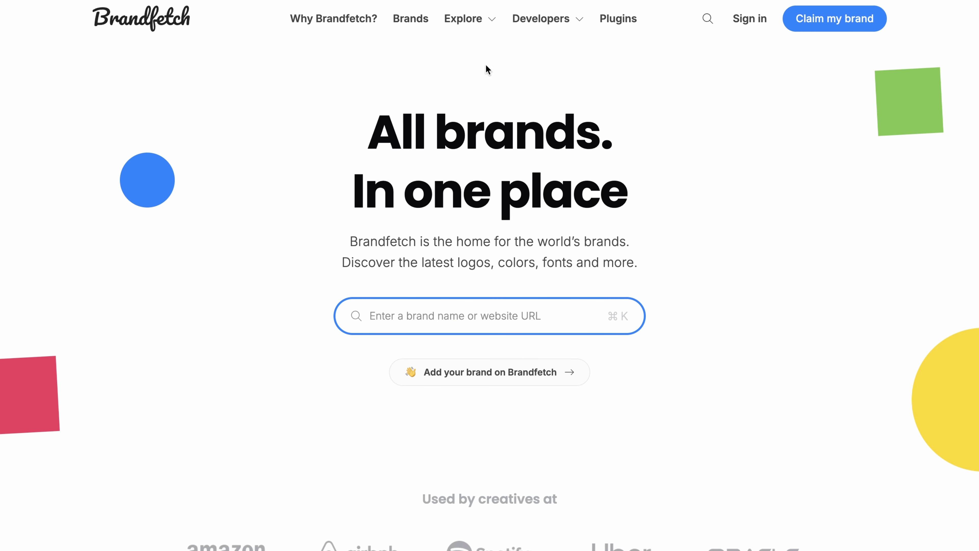
- On the Brandfetch website, go to the developer page and start the free sign-up using a Google account
mouse_move(543, 26)
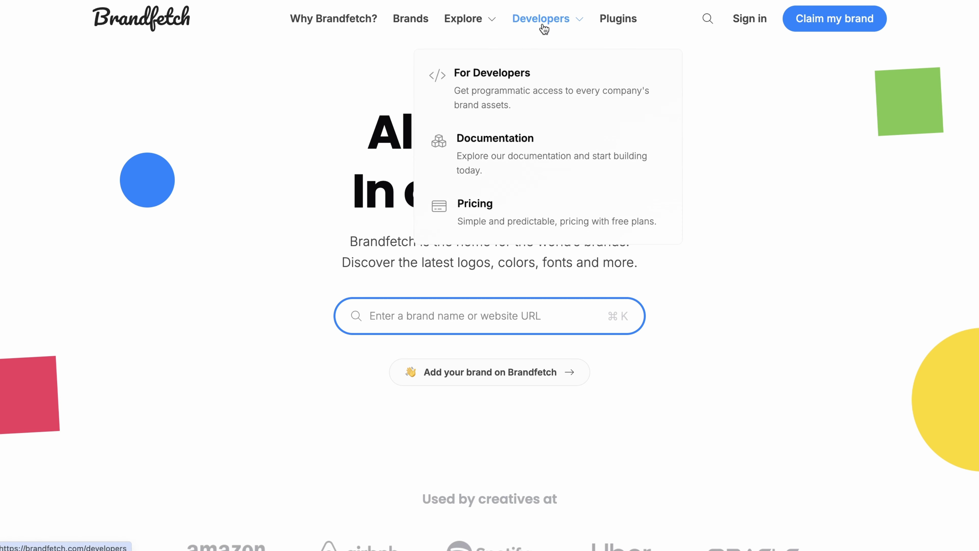
click(563, 100)
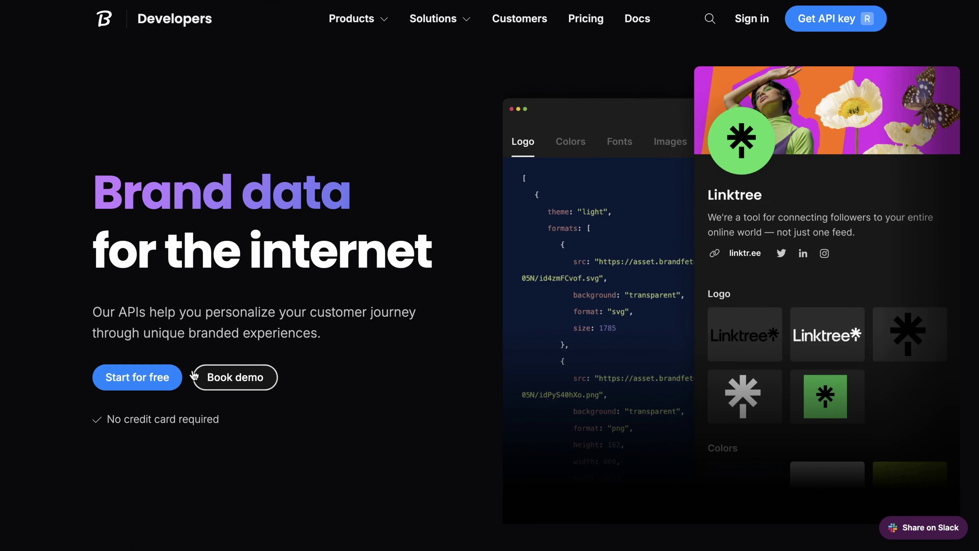
click(168, 373)
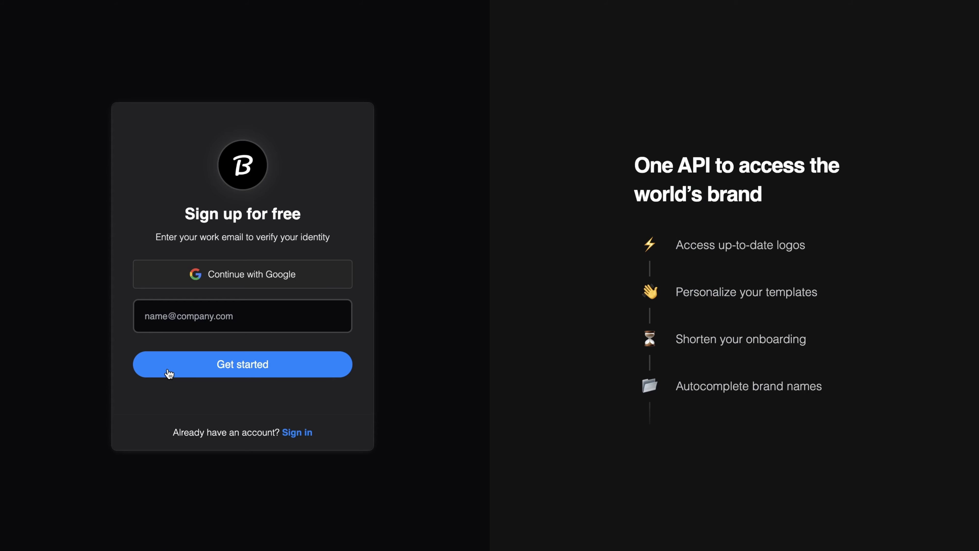
click(296, 280)
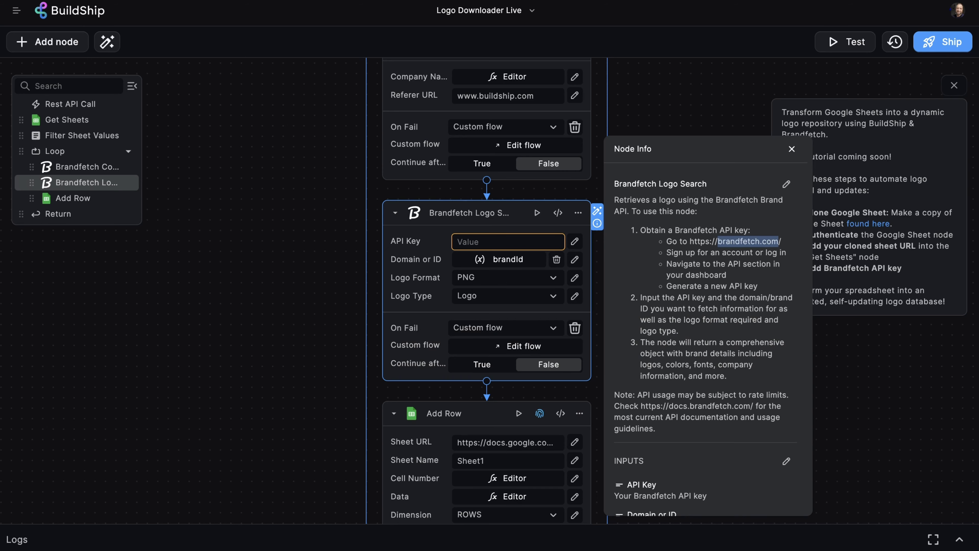
- Set the Brandfetch Logo Search node's API Key to the stored brandfetch secret and close the node information
click(546, 240)
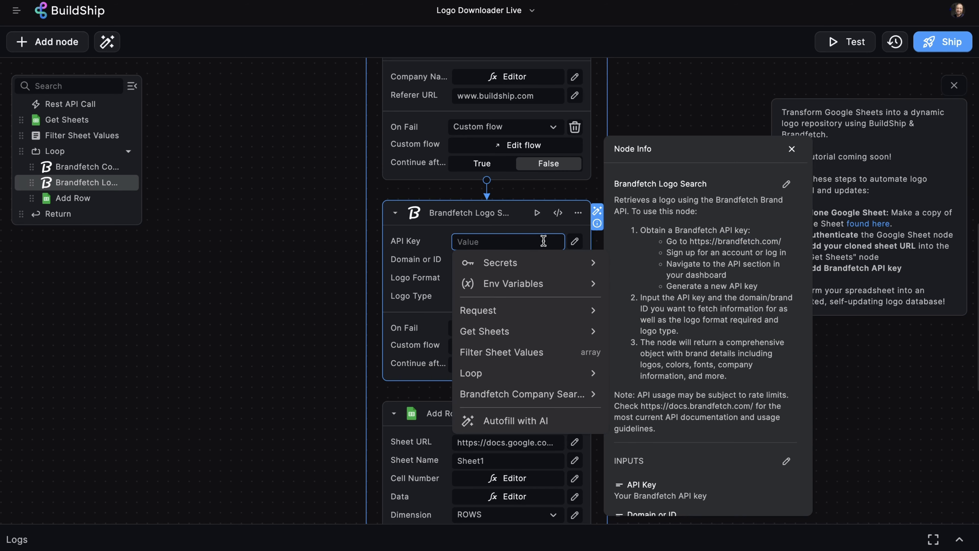
click(566, 263)
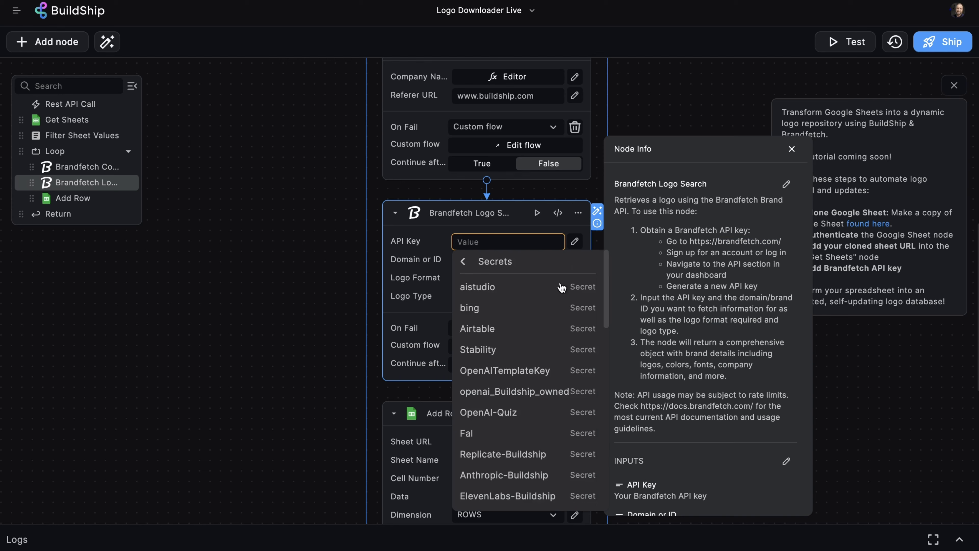
scroll(499, 308, down, 10)
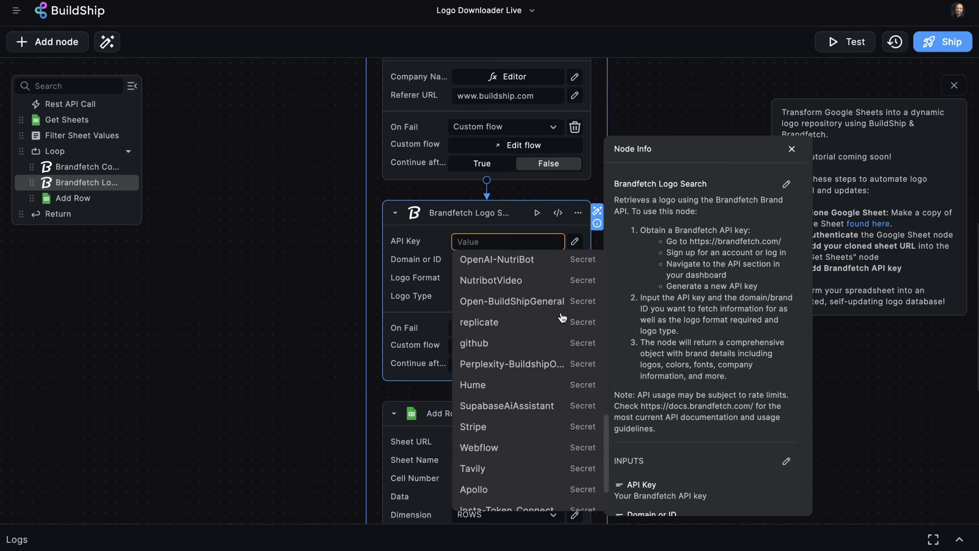
click(543, 472)
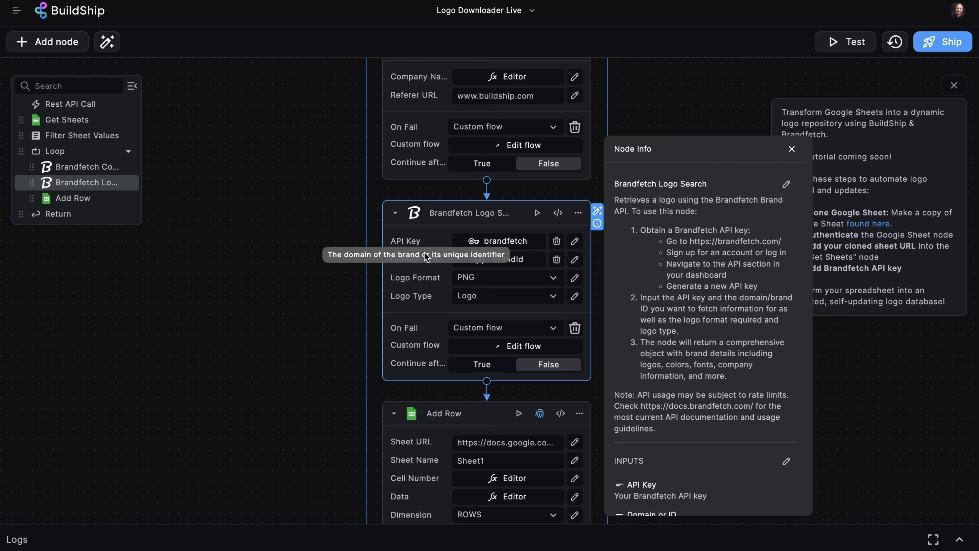
click(657, 97)
- Test the Brandfetch Company Search node with the company name Brandfetch and examine the returned brandId
scroll(651, 96, up, 3)
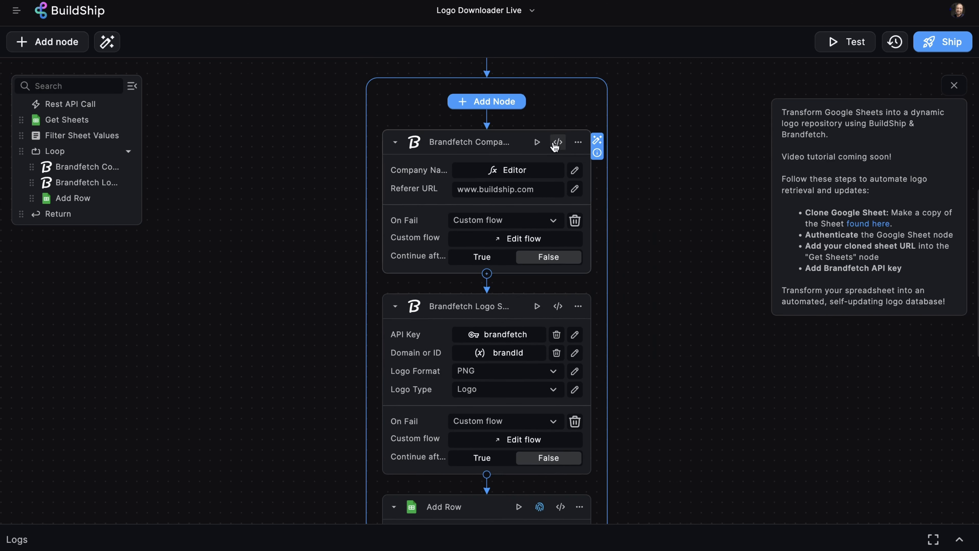
click(537, 142)
click(582, 235)
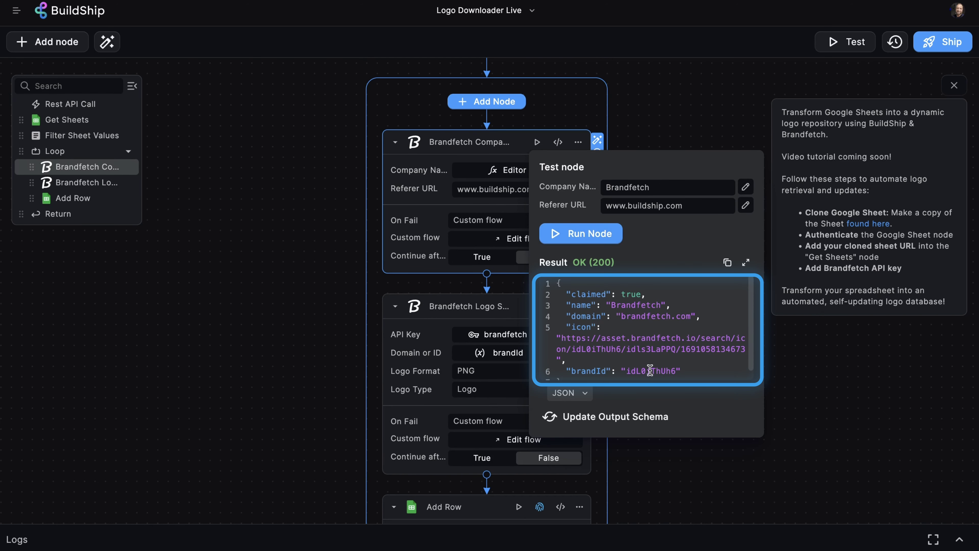
double_click(653, 371)
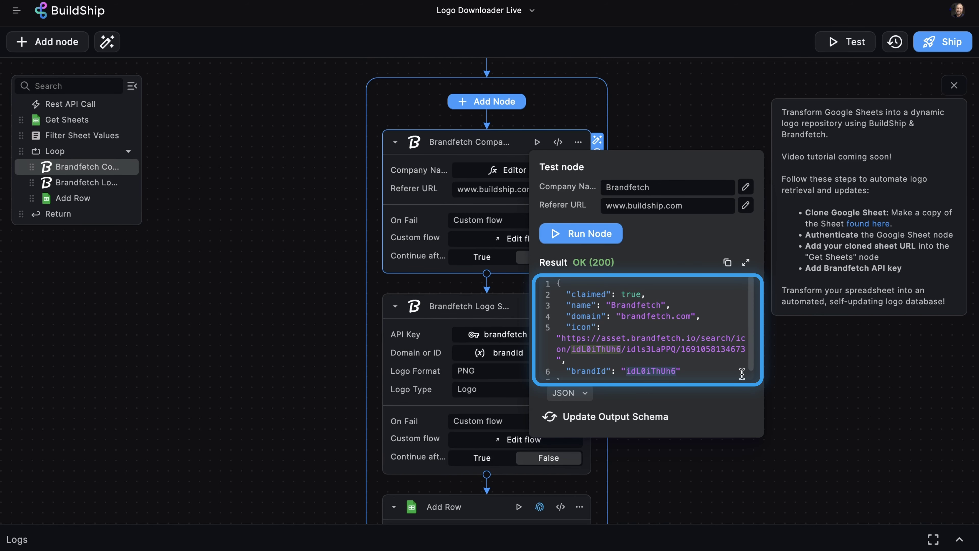
click(792, 422)
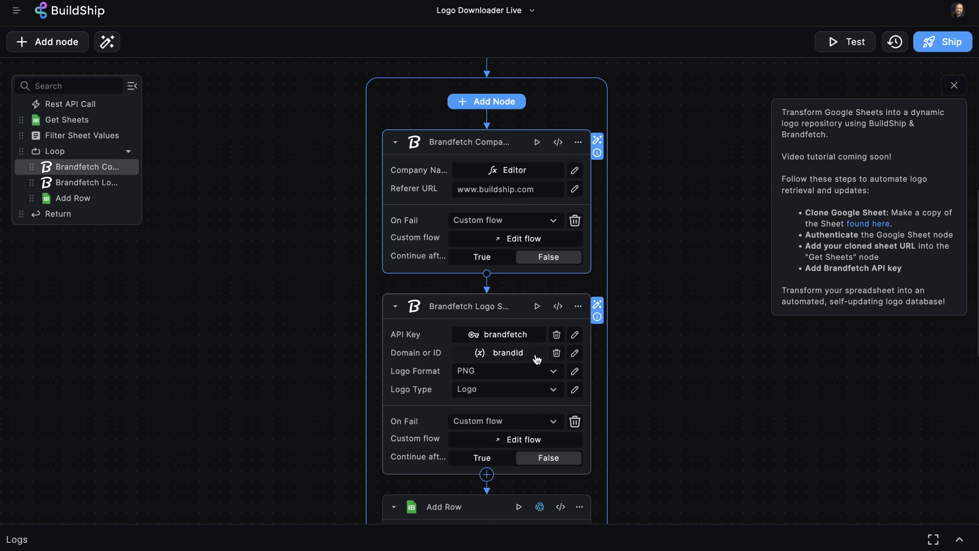
- Set the Brandfetch Logo Search node's Domain or ID to brandId from the Brandfetch Company Search output
click(521, 355)
click(548, 307)
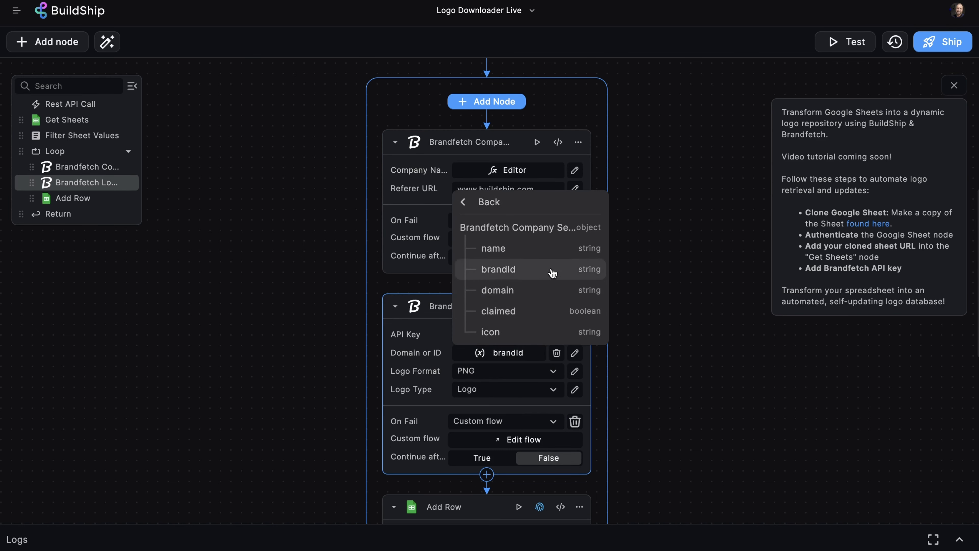
click(552, 273)
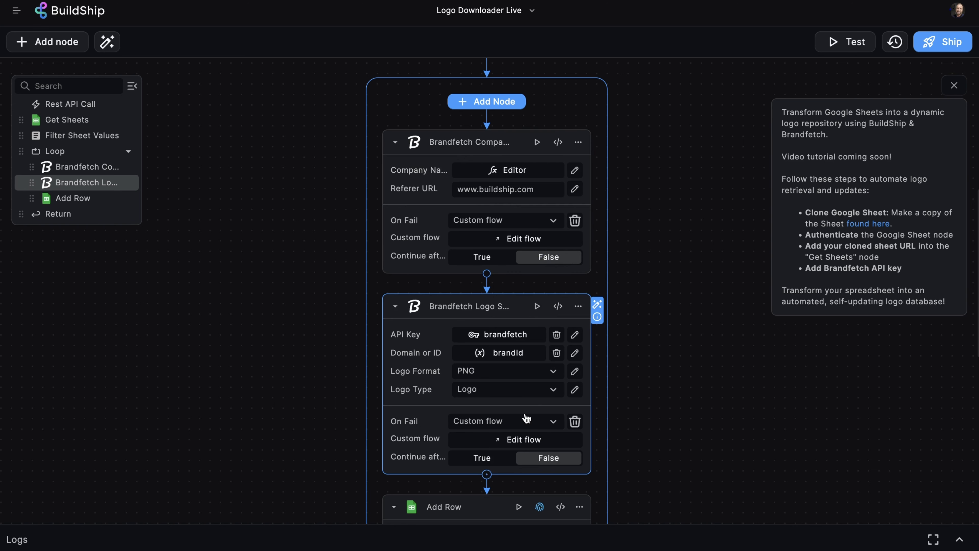
scroll(650, 423, down, 6)
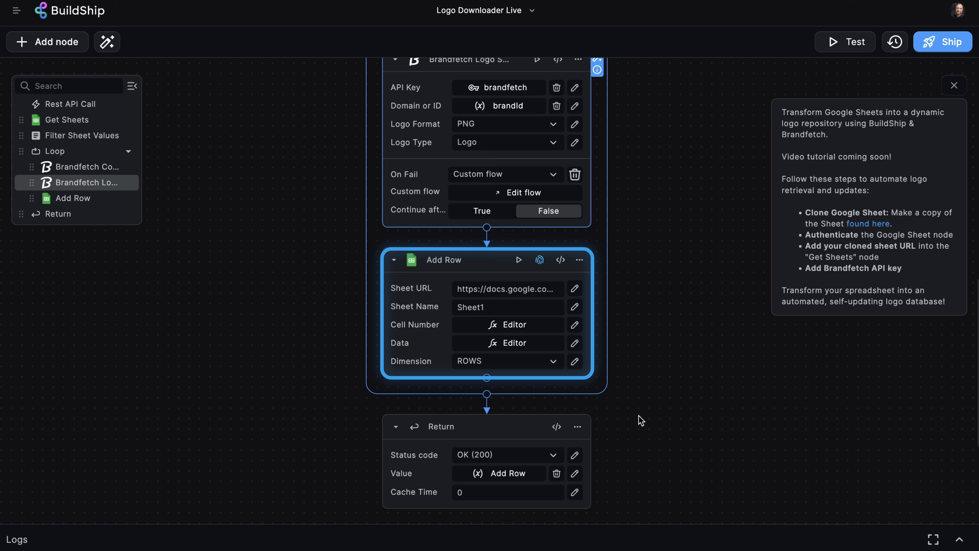
- Examine the Cell Number expression of the Add Row node and close its editor
click(575, 325)
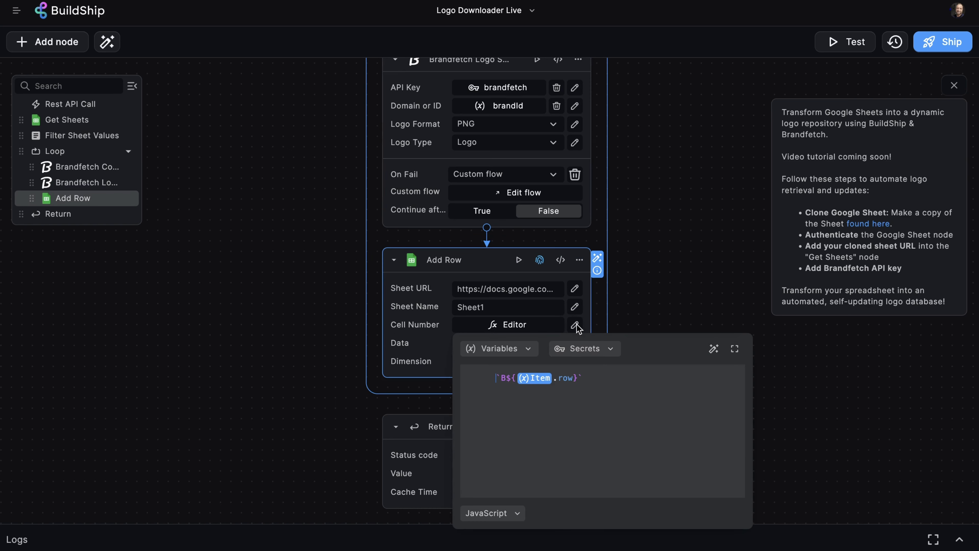
click(506, 378)
click(636, 318)
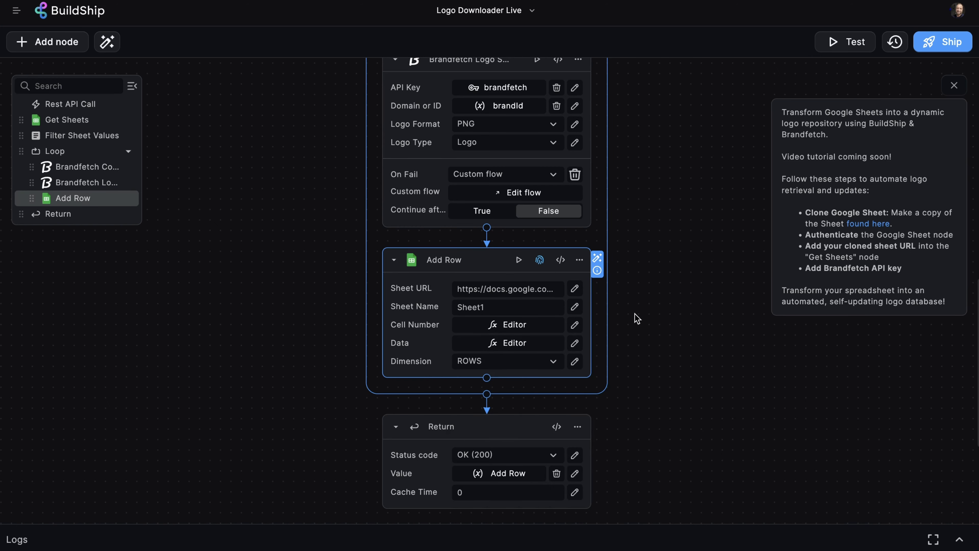
click(632, 318)
- Copy the Sheet URL from the Get Sheets node into the Add Row node's Sheet URL
scroll(697, 273, up, 10)
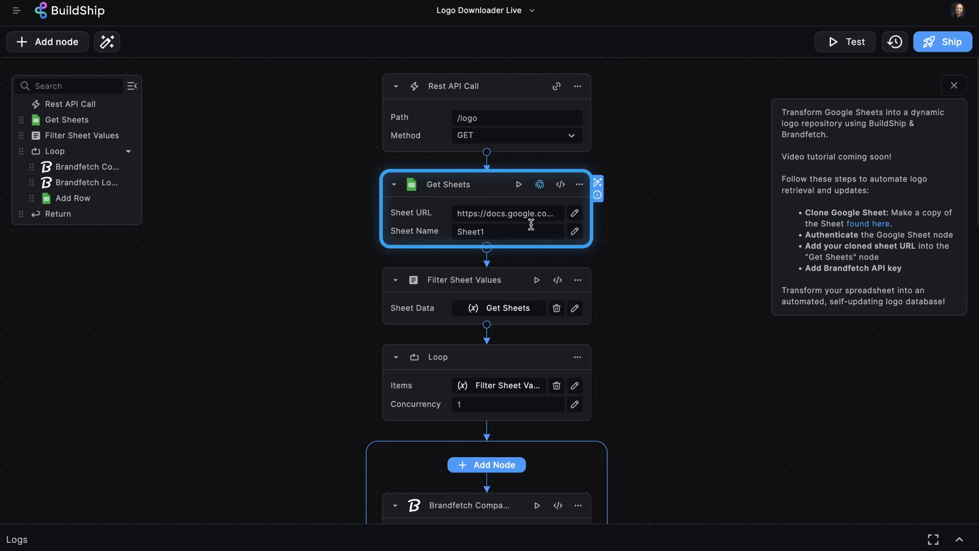
click(523, 212)
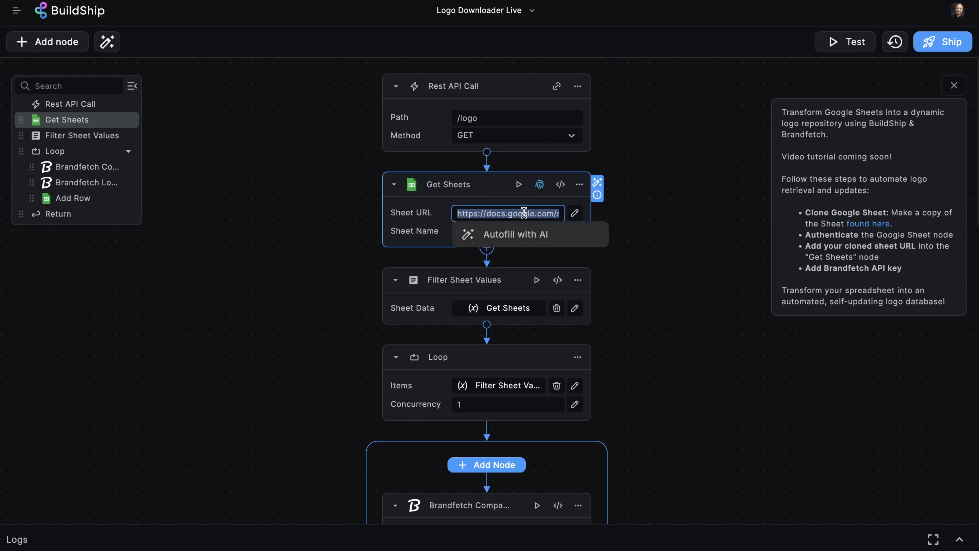
click(702, 306)
scroll(700, 307, down, 10)
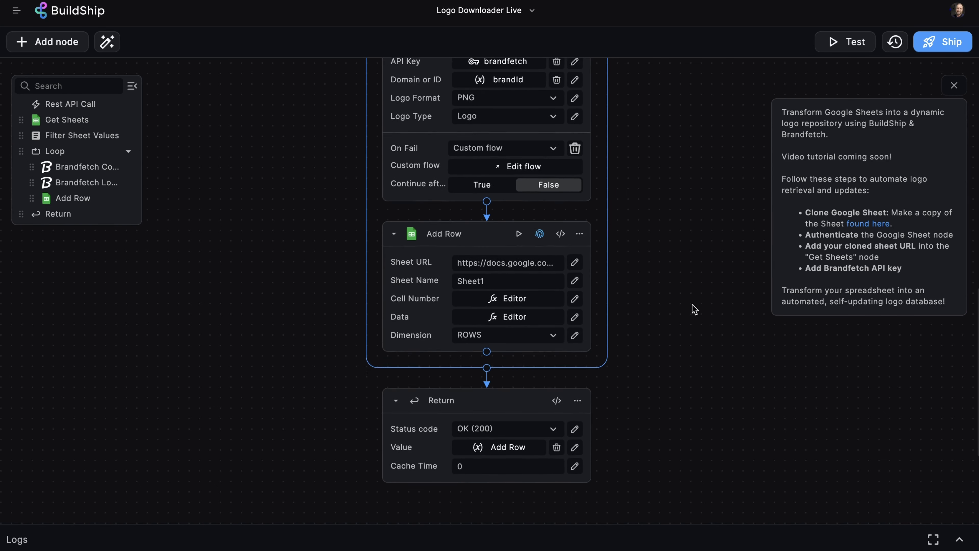
scroll(692, 304, down, 1)
click(502, 252)
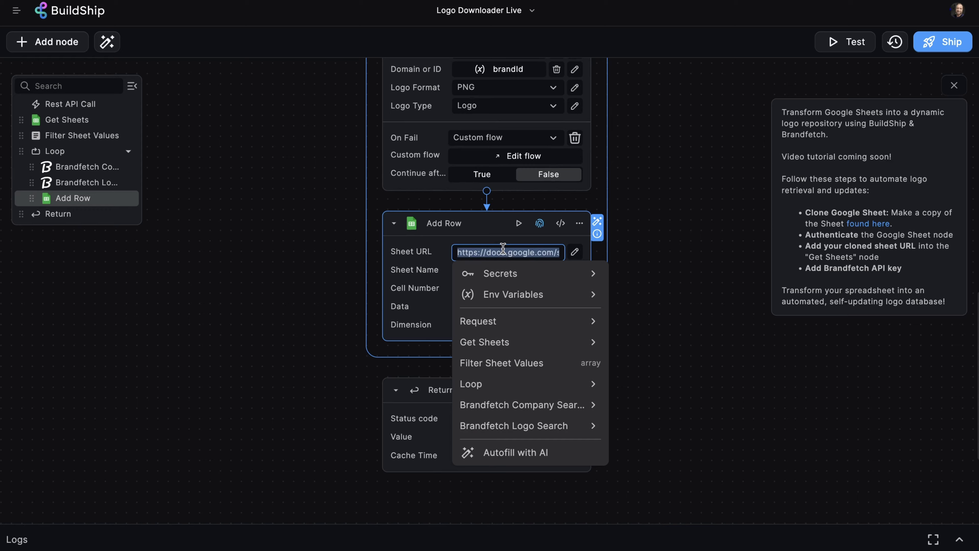
key(ctrl+v)
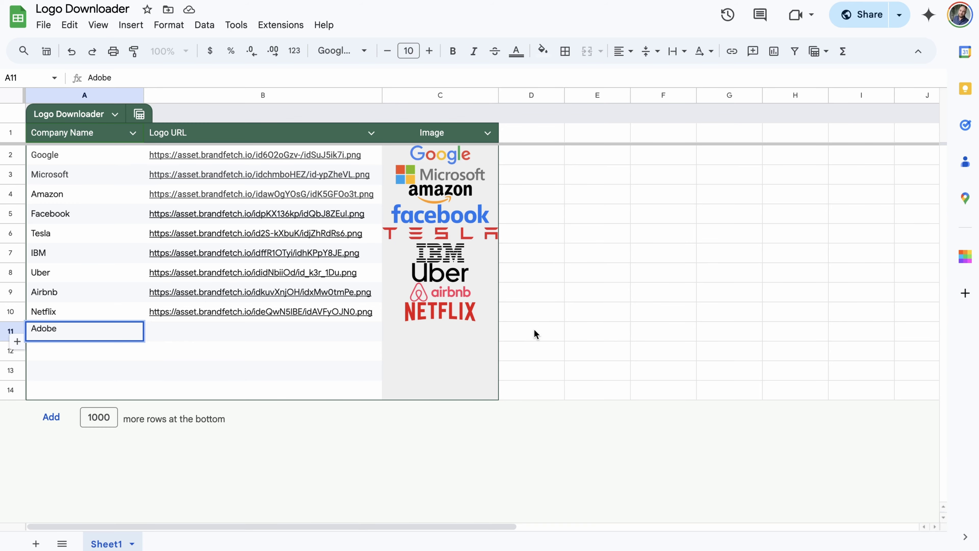
- Enter Adobe as the company name in cell A11 of the Logo Downloader sheet and ship the BuildShip workflow
click(531, 331)
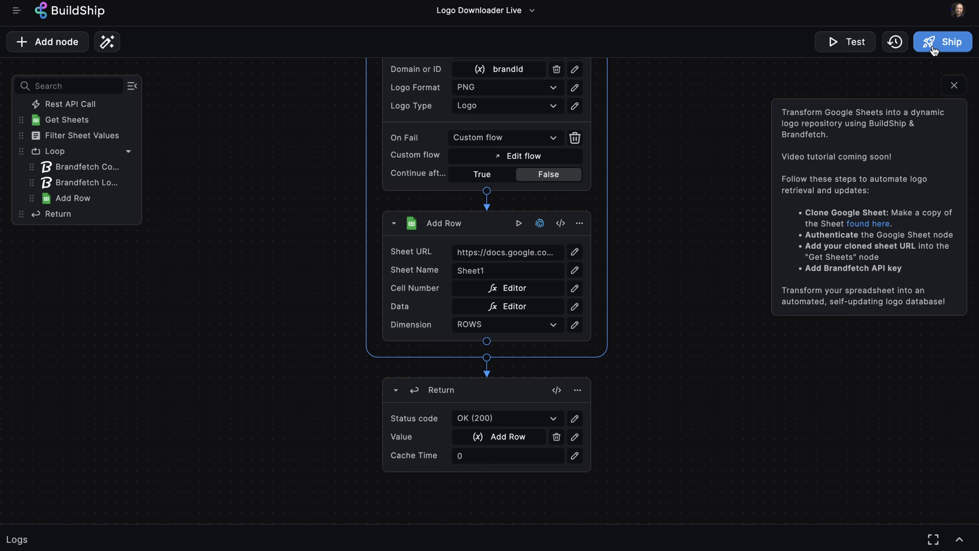
click(952, 42)
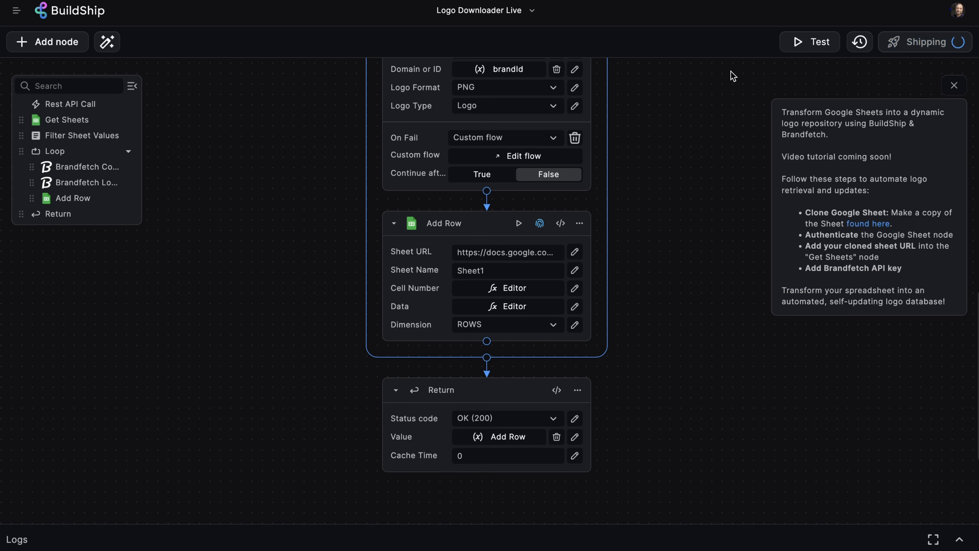
- Run a test of the workflow and check Adobe's logo URL and image in row 11 of the Google Sheet
click(801, 44)
click(738, 201)
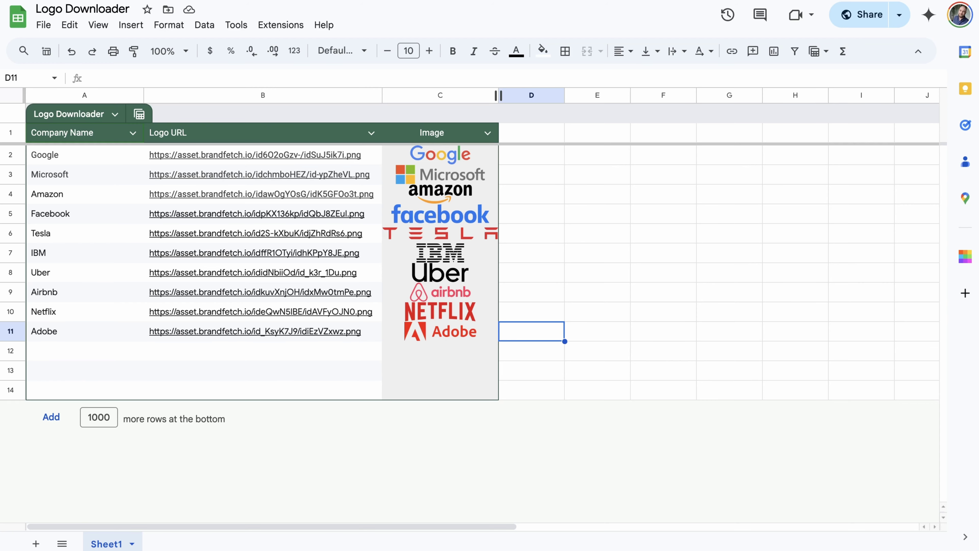
click(476, 334)
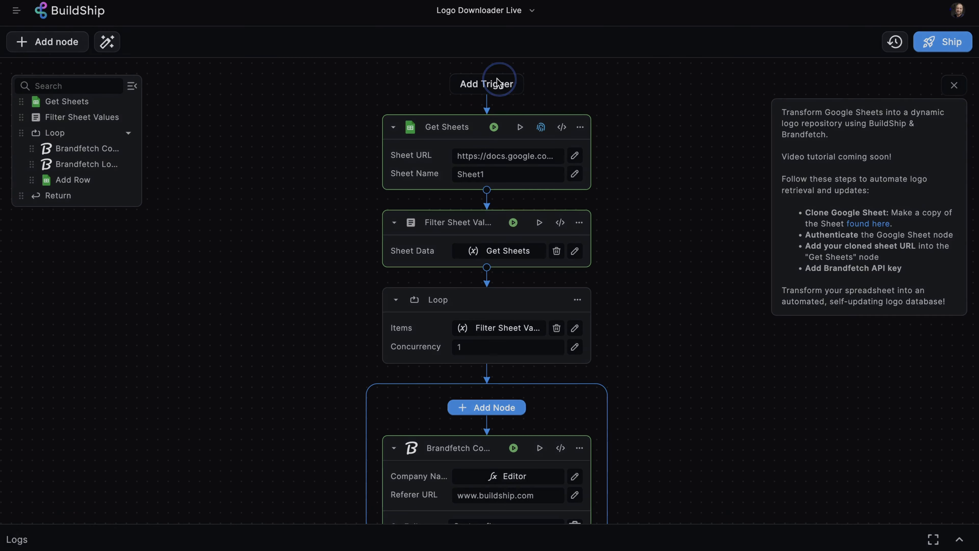
- Look at the Schedule (Cron) trigger in BuildShip and add an Email Trigger to the workflow
click(498, 81)
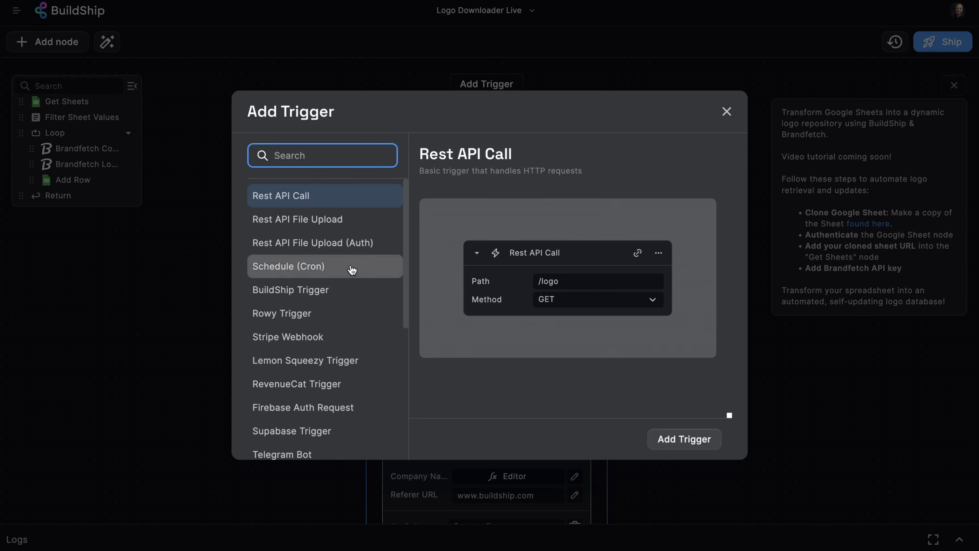
click(353, 269)
scroll(361, 273, down, 6)
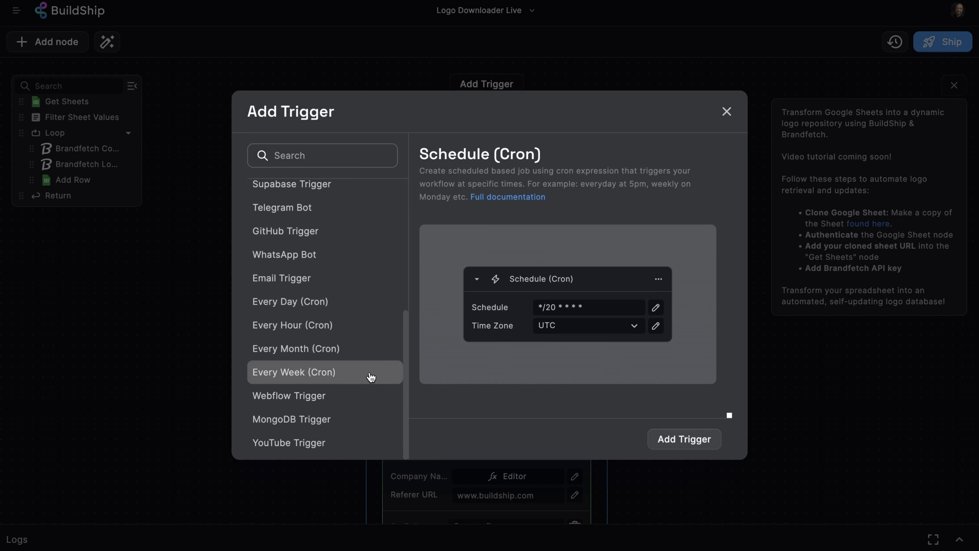
click(368, 281)
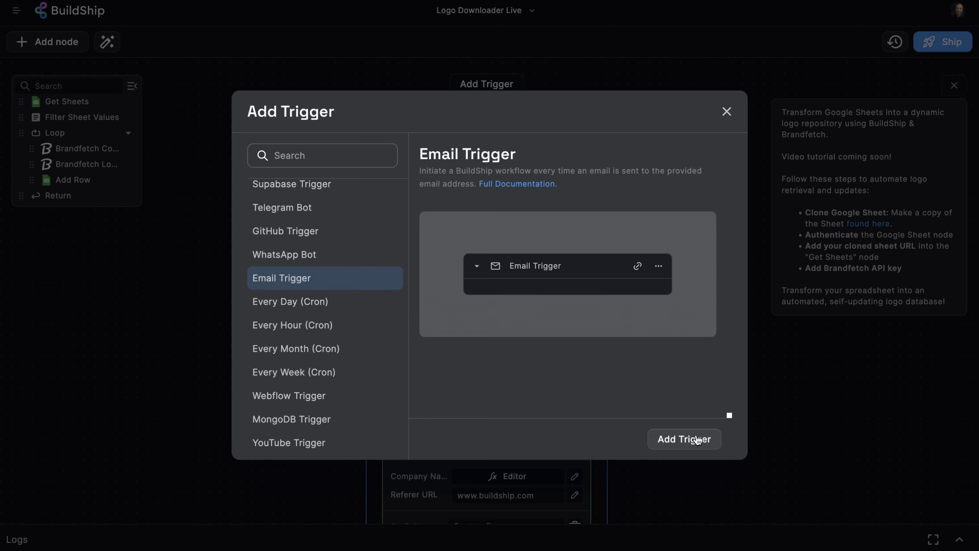
click(688, 439)
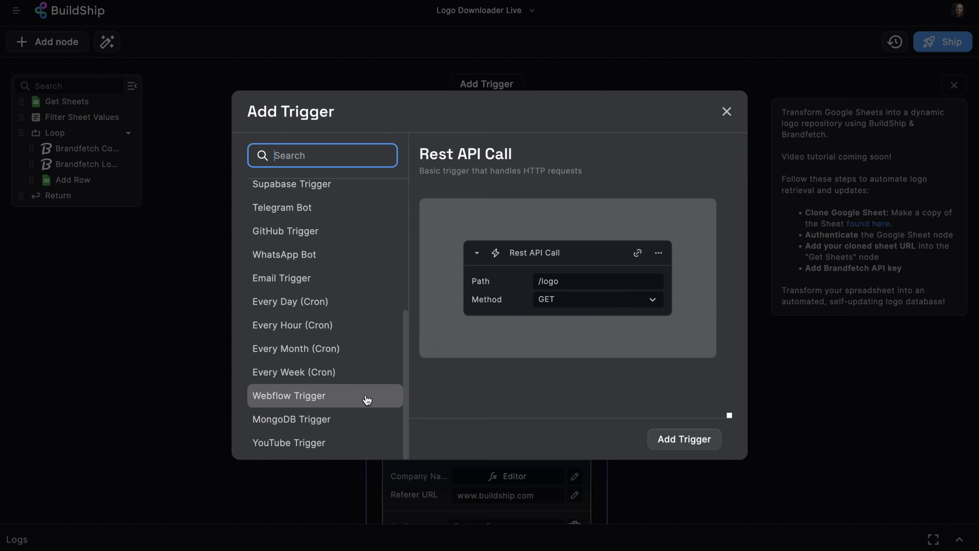
- Add a Webflow Trigger to the workflow and open its Trigger Type options
click(366, 399)
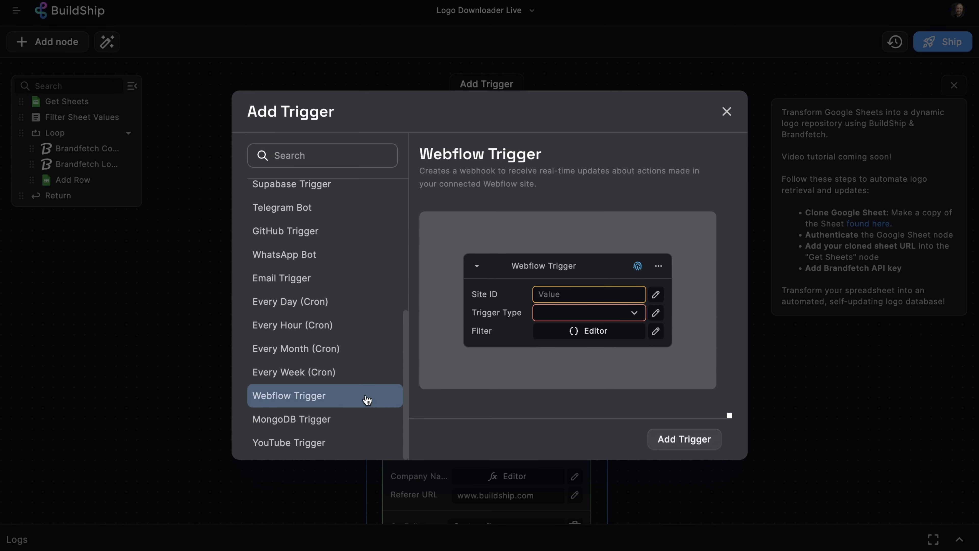
click(684, 439)
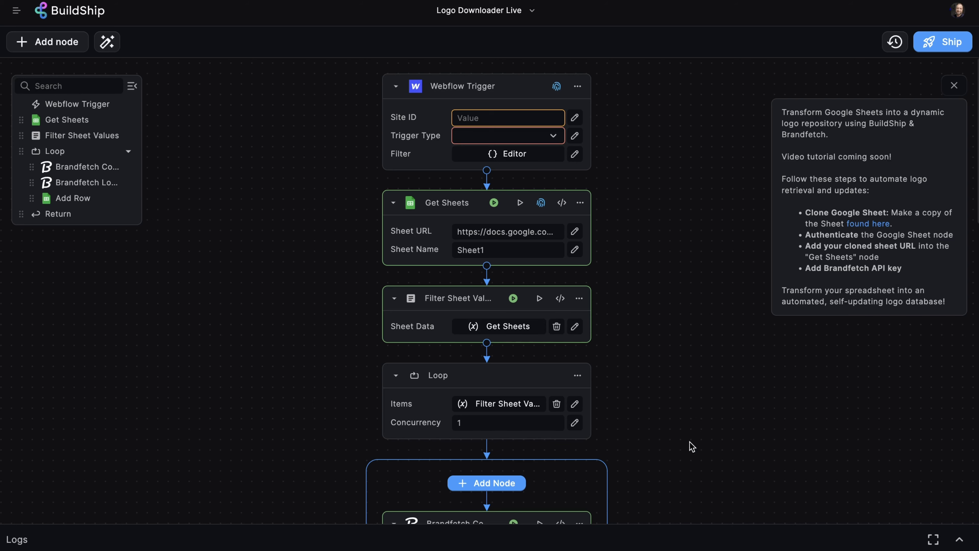
click(555, 136)
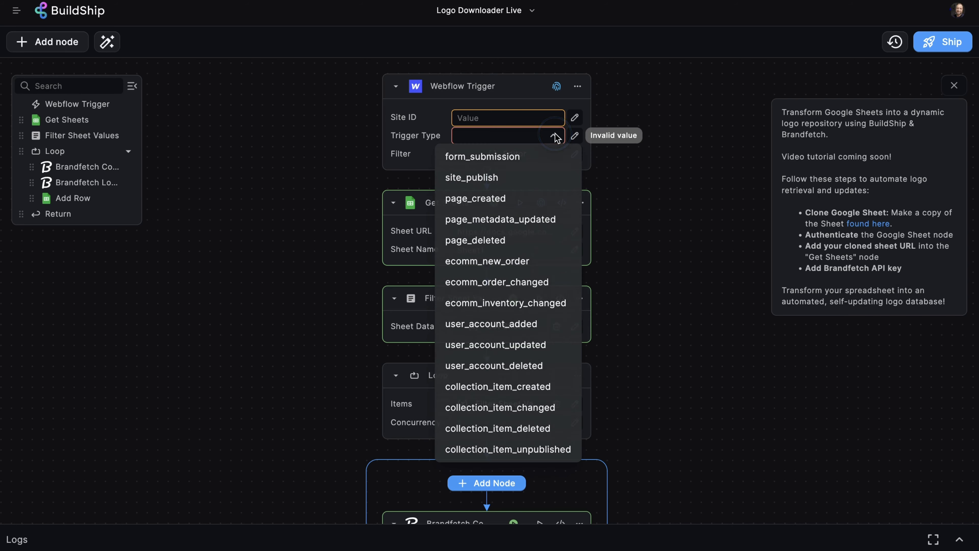